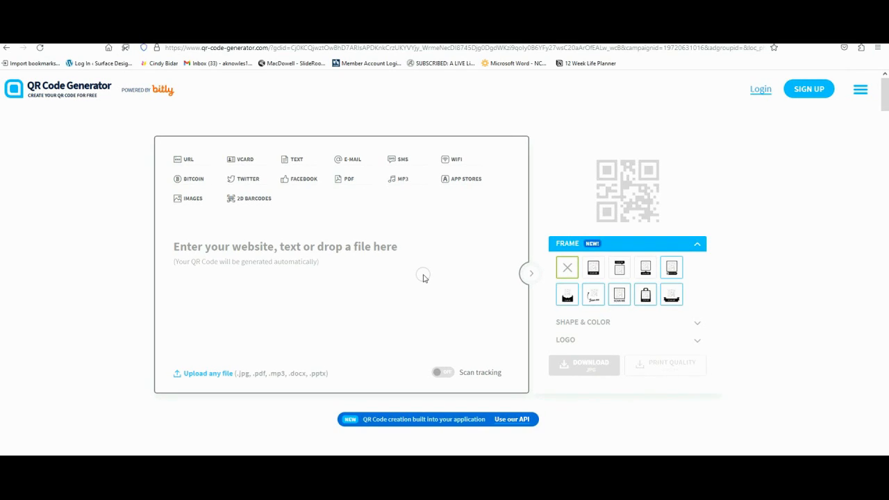
Step: Generate a URL-type QR code for the artist's personal website address
left_click(187, 159)
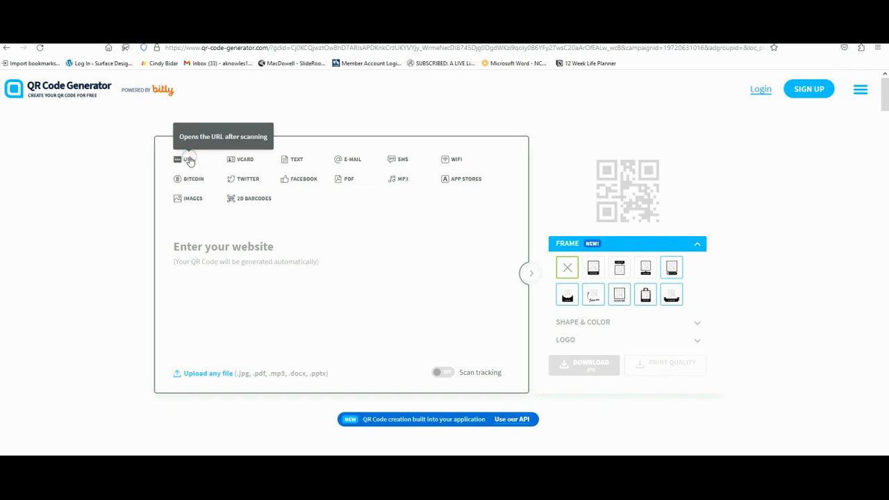
left_click(230, 246)
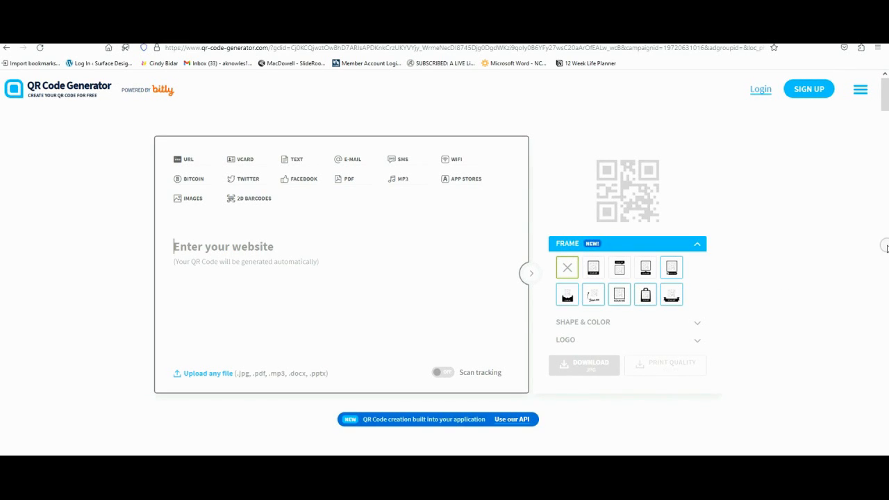
type("angie")
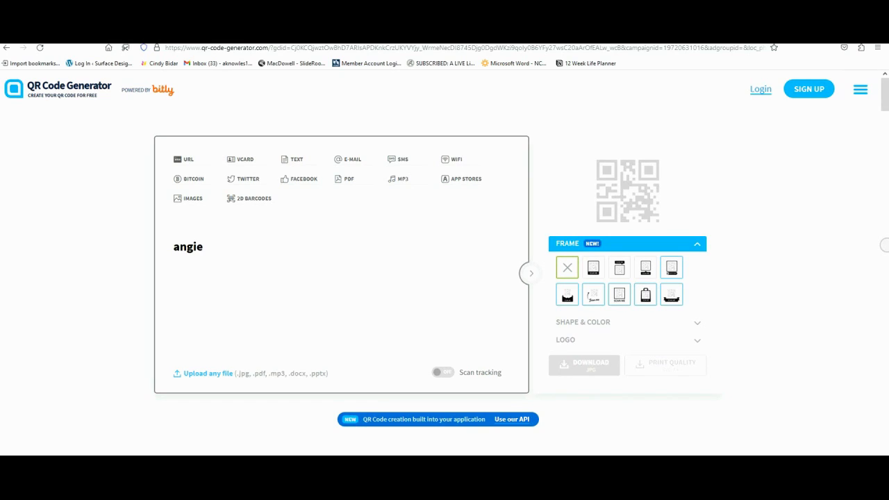
type("eknowle")
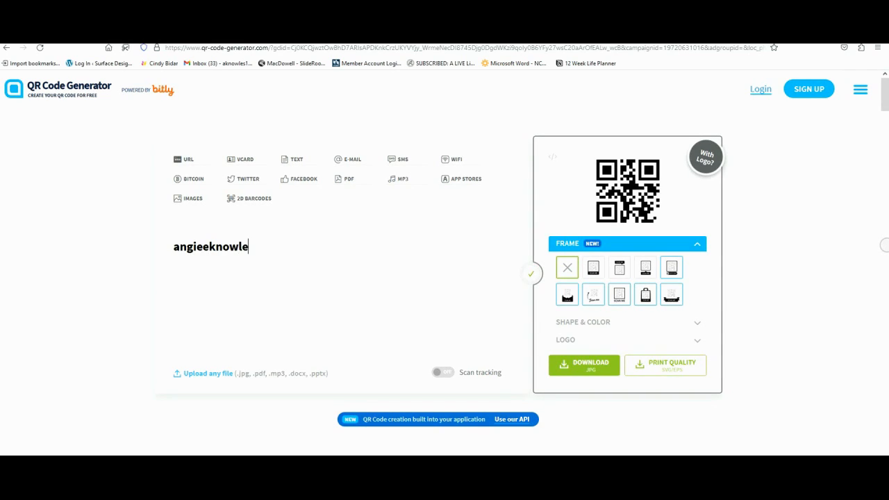
type("s.com")
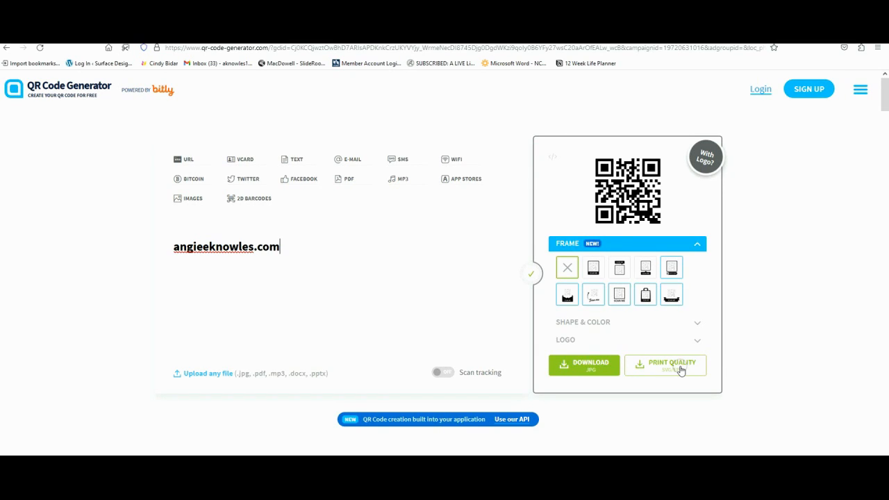
Step: Download the QR code image without signing up and open the downloaded frame.png
left_click(588, 366)
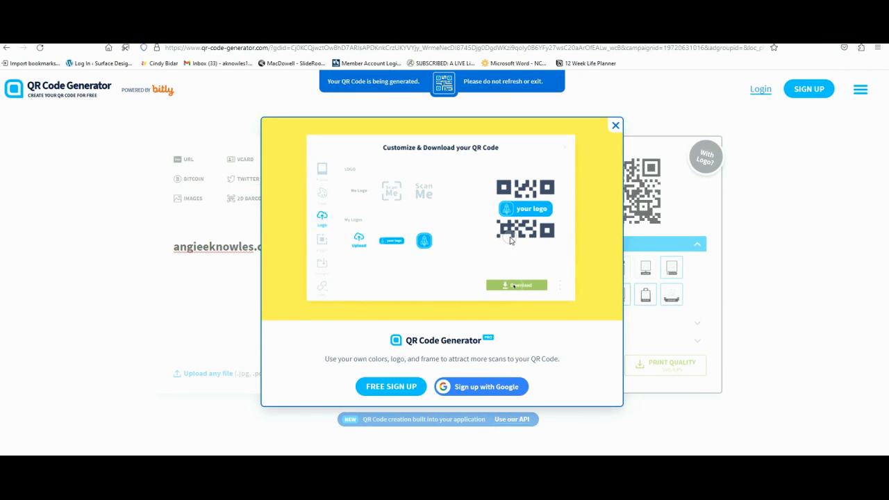
left_click(614, 126)
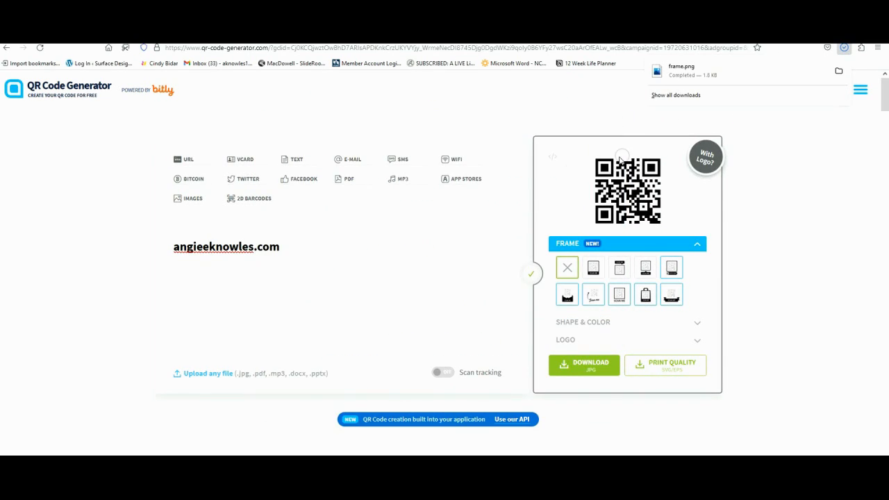
left_click(677, 74)
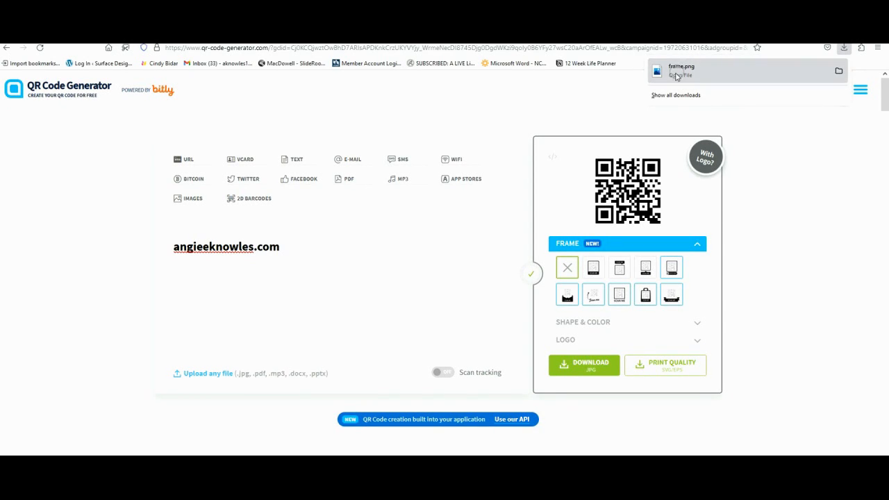
left_click(685, 72)
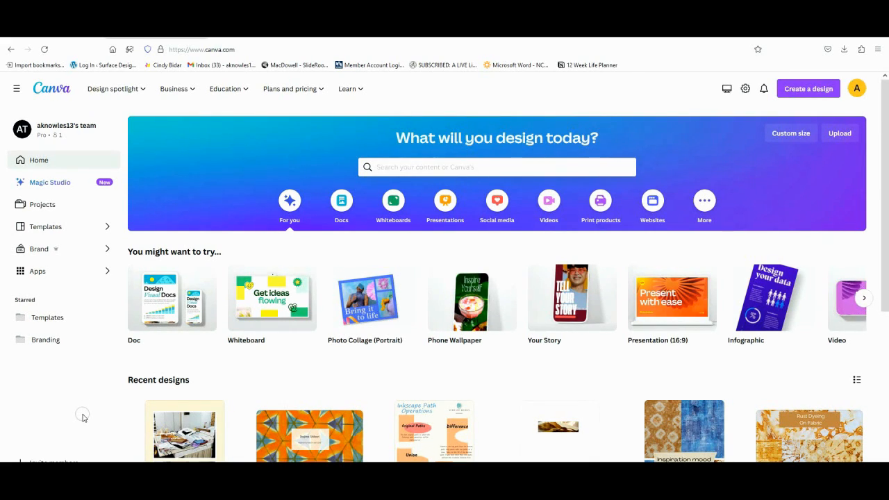
Step: Switch to Canva, search its apps for QR Code Generator, and open the QR code app created by Canva
left_click(108, 275)
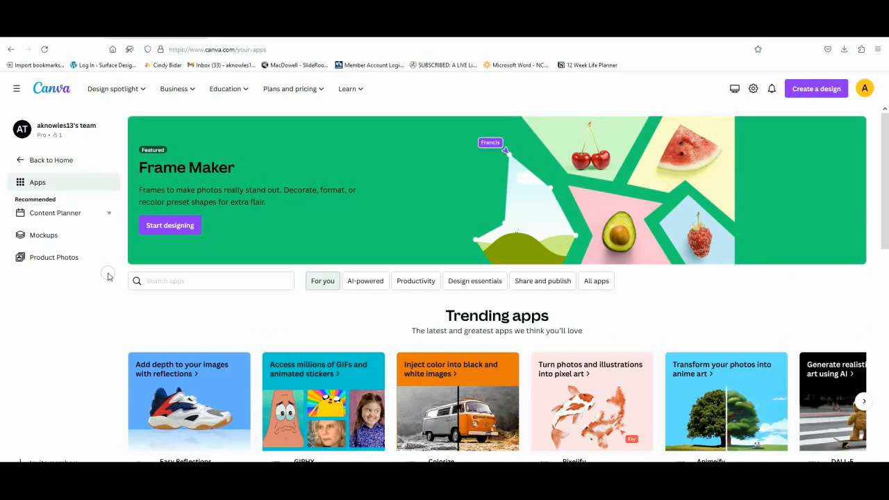
left_click(169, 285)
type("qr")
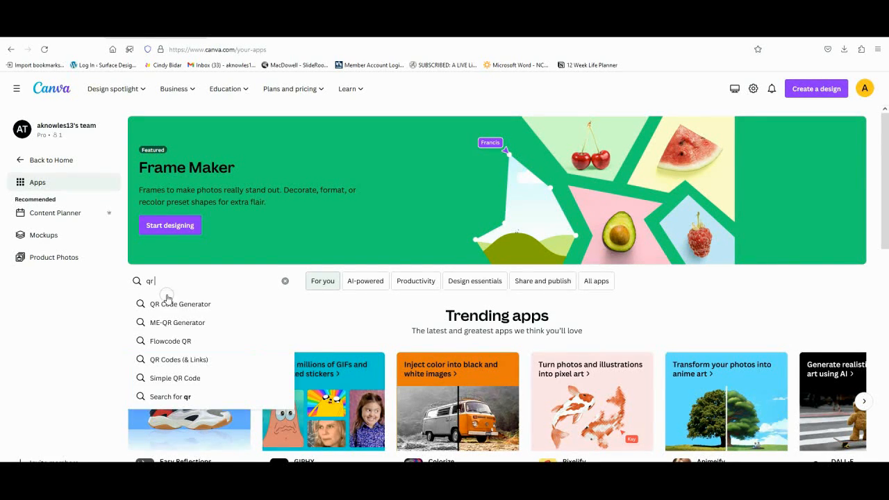
left_click(167, 308)
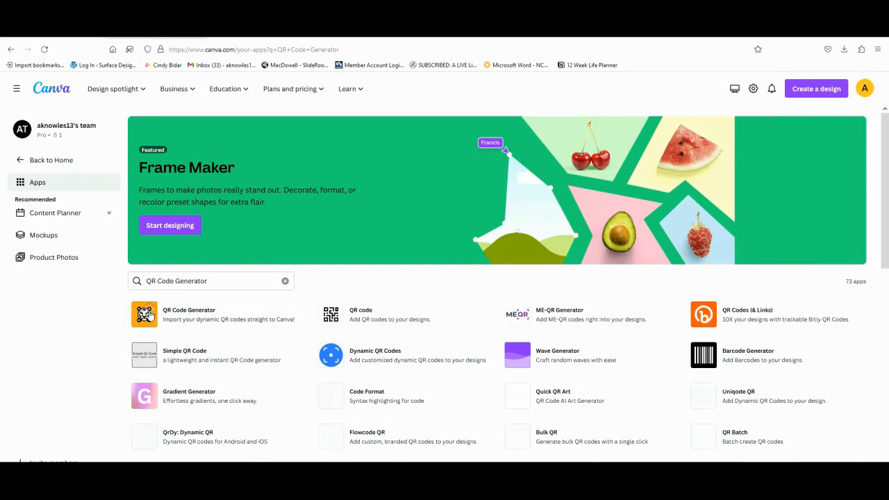
left_click(380, 314)
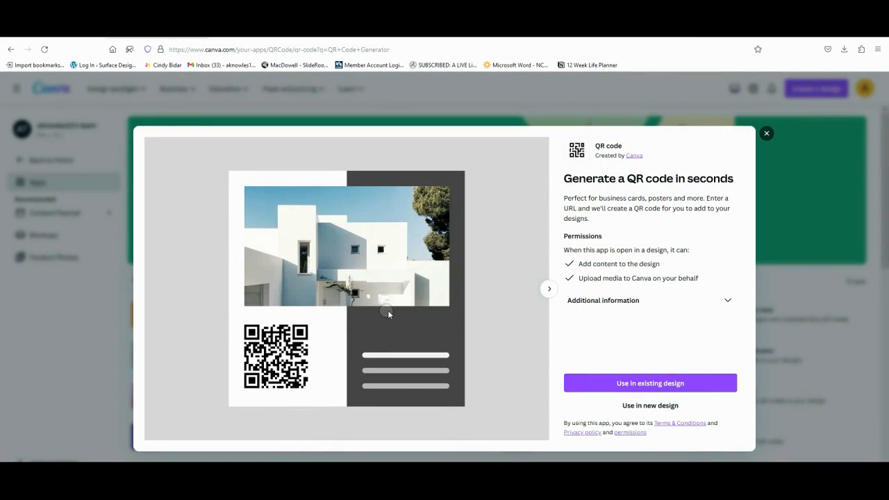
Step: Use the QR code app in a new custom-size design of 200 × 200 px
left_click(652, 410)
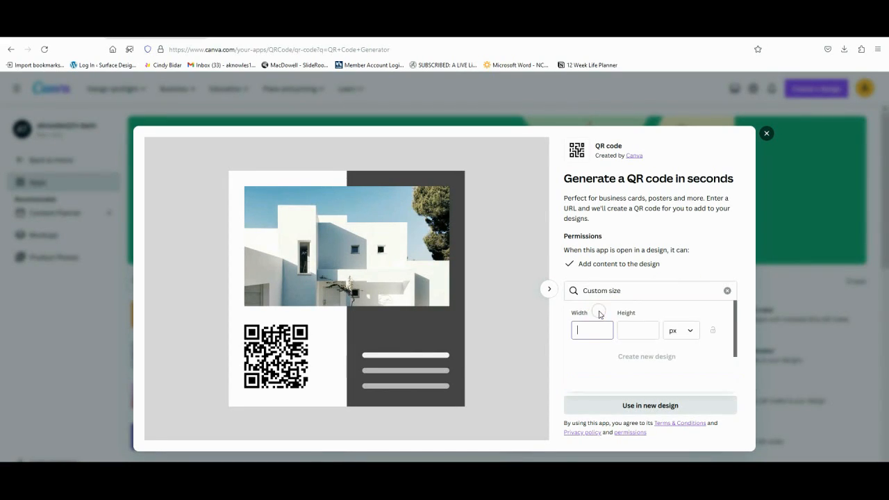
left_click(590, 326)
type("200")
key("Tab")
type("200")
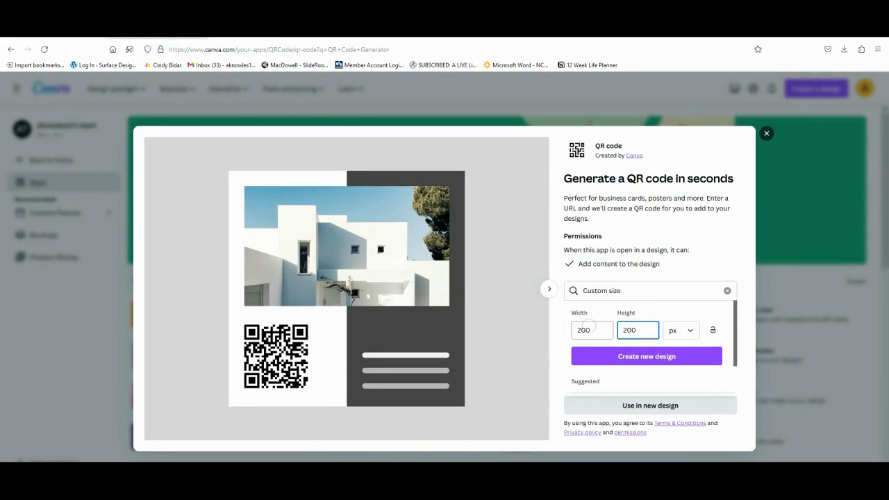
left_click(656, 354)
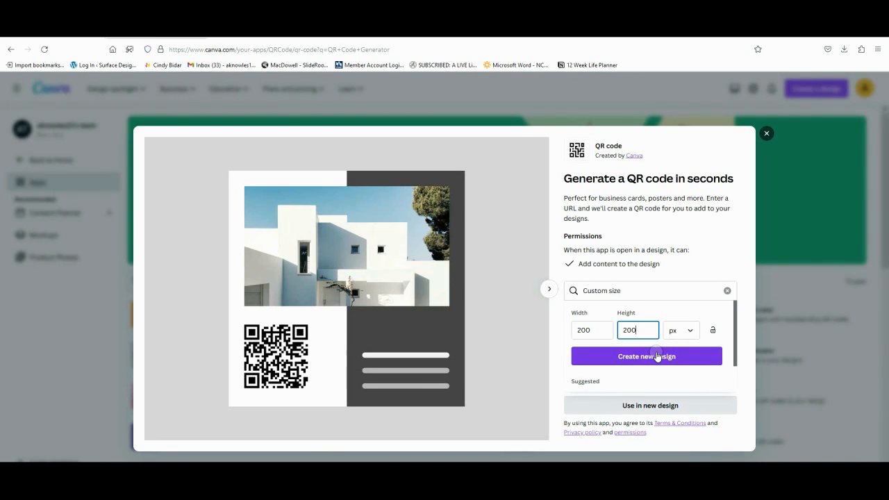
left_click(657, 356)
Step: Name the new design "qr code"
left_click(691, 85)
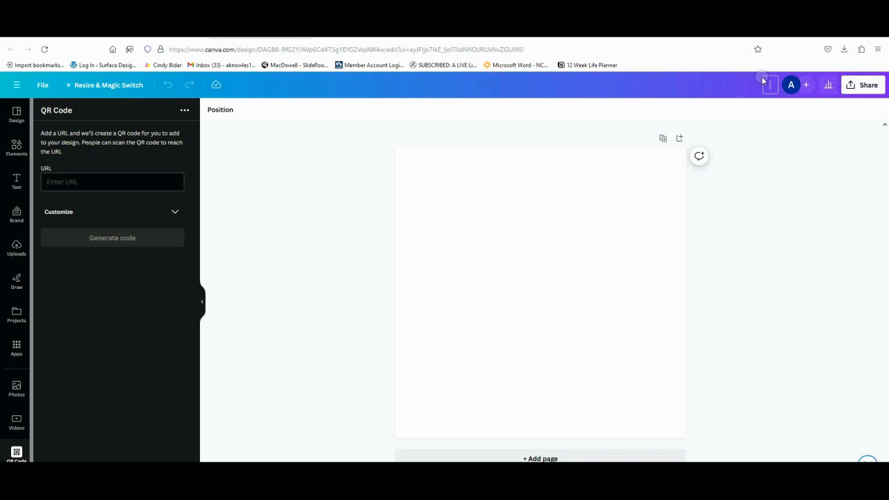
type("qr code a")
key("BackSpace")
key("BackSpace")
key("Return")
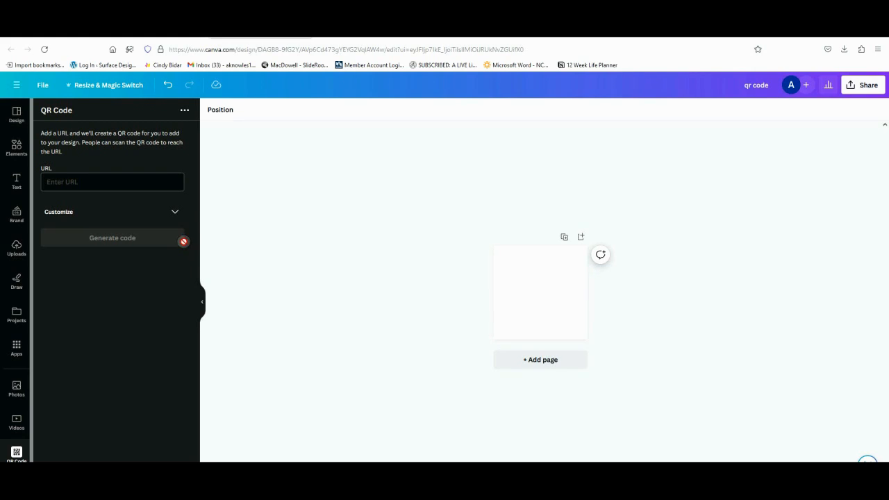
Step: Enter the artist's website address as the URL and generate its QR code on the page
left_click(138, 180)
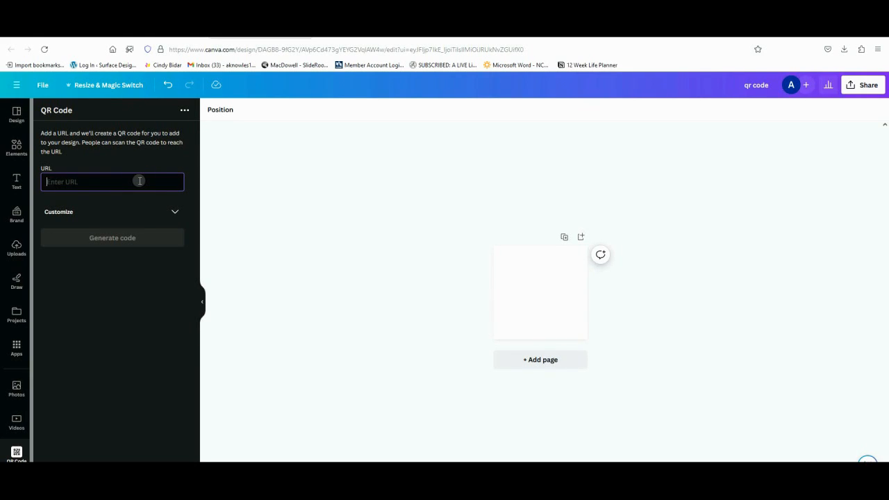
type("ang")
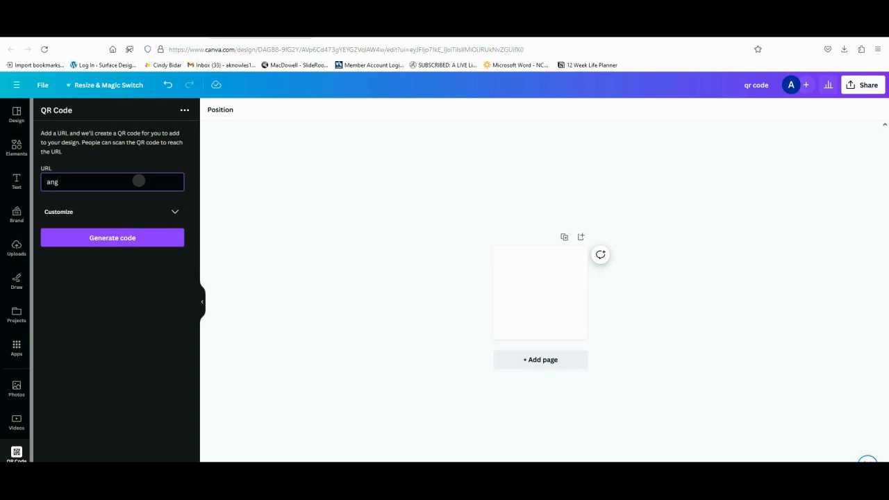
type("ieeknowlesart@")
key("BackSpace")
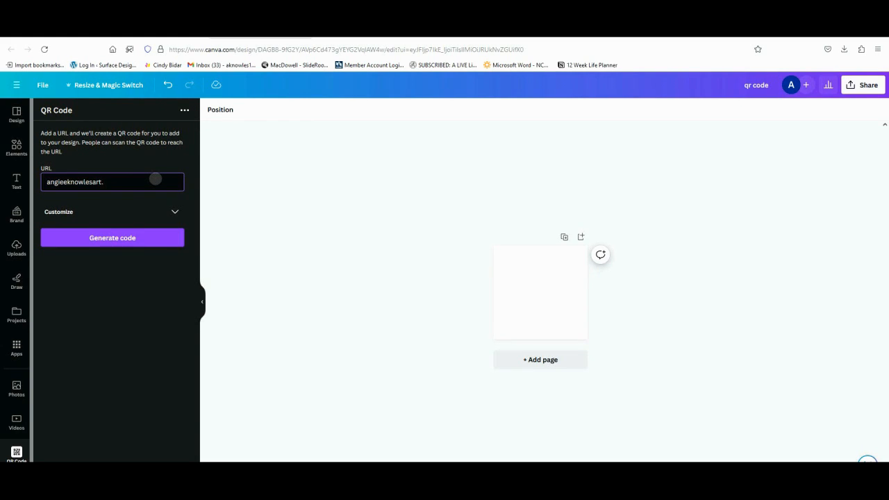
key("BackSpace")
left_click(111, 239)
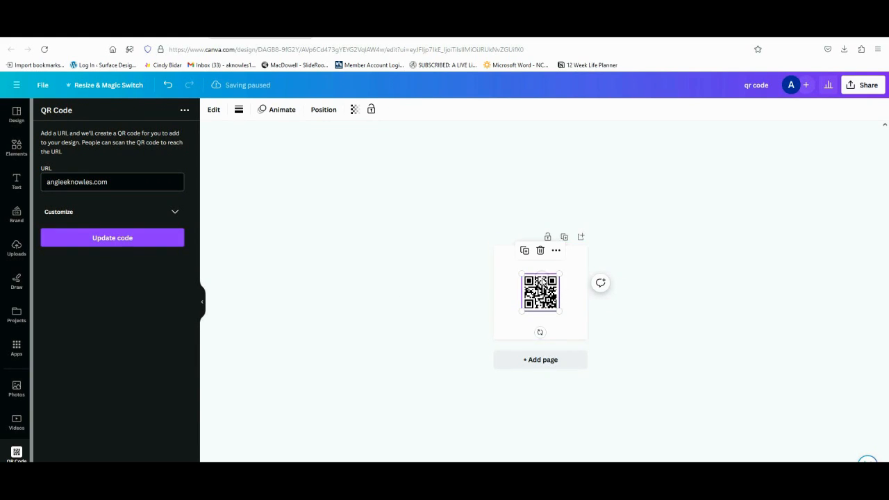
Step: Enlarge the QR code from its corners until it fills the square page, and deselect it
left_click_drag(562, 274, 582, 264)
left_click_drag(586, 262, 595, 256)
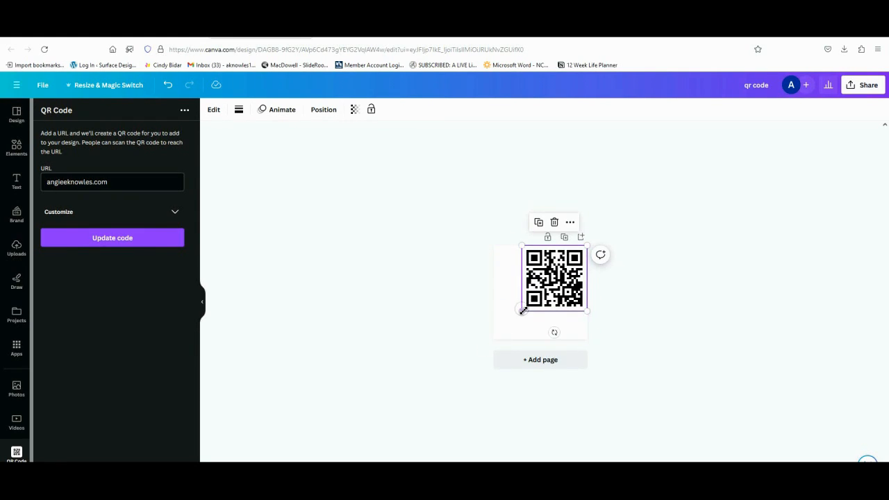
left_click_drag(523, 310, 484, 325)
left_click(482, 324)
left_click(721, 296)
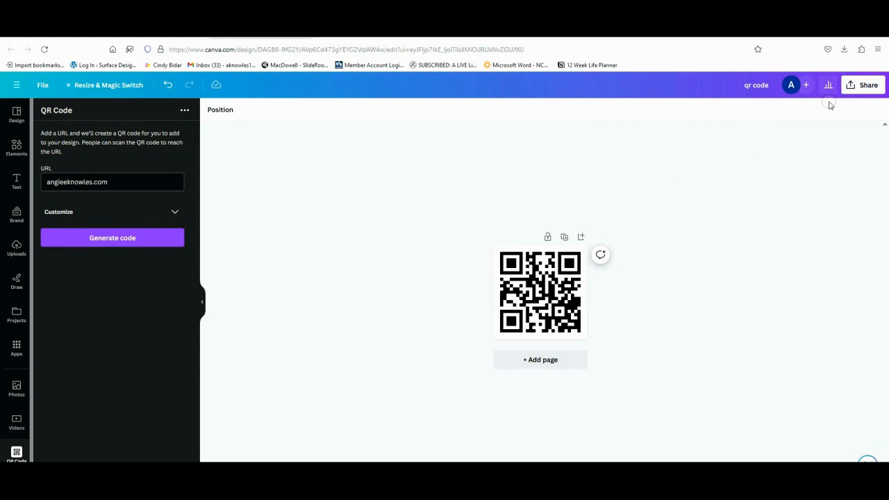
Step: Download the QR code design as a PNG file
left_click(859, 85)
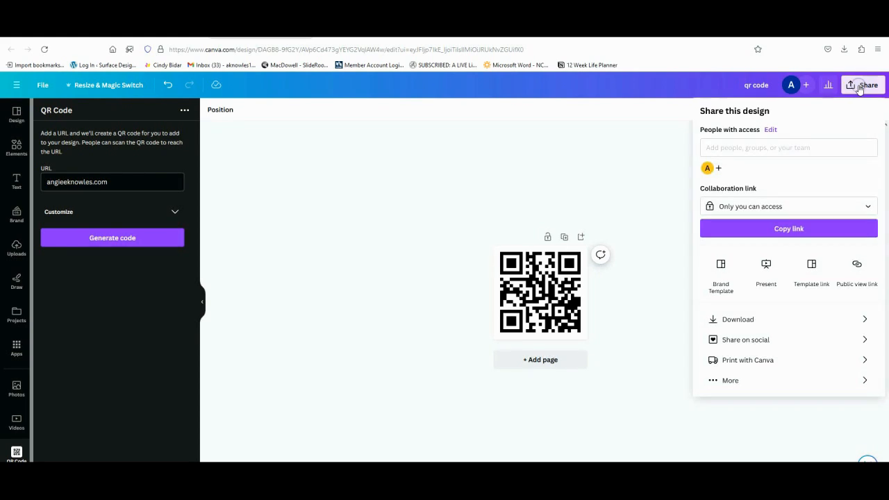
left_click(746, 325)
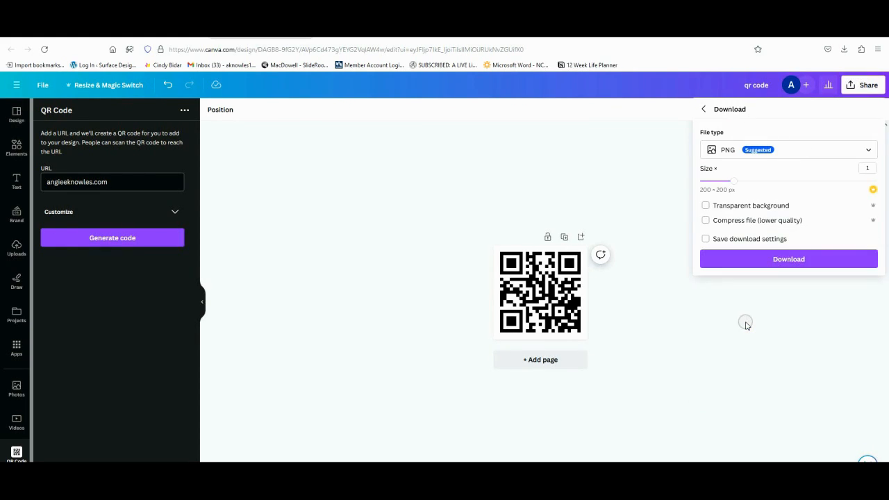
left_click(867, 152)
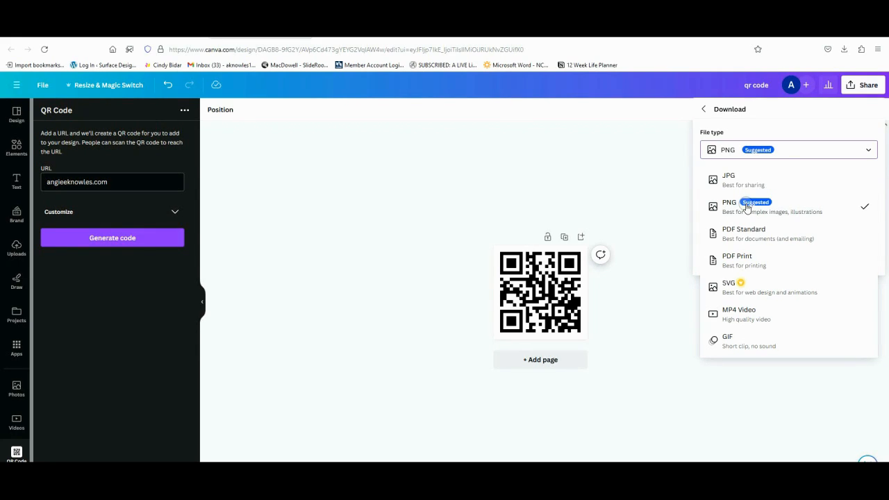
left_click(774, 204)
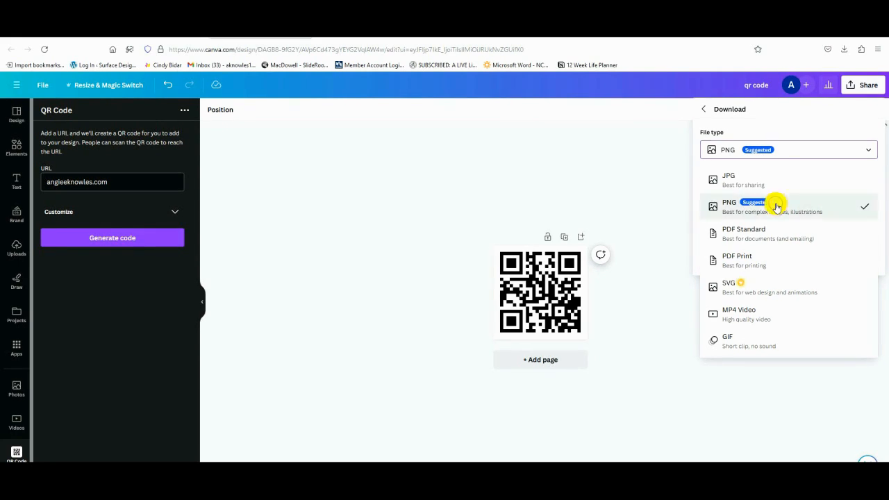
left_click(803, 262)
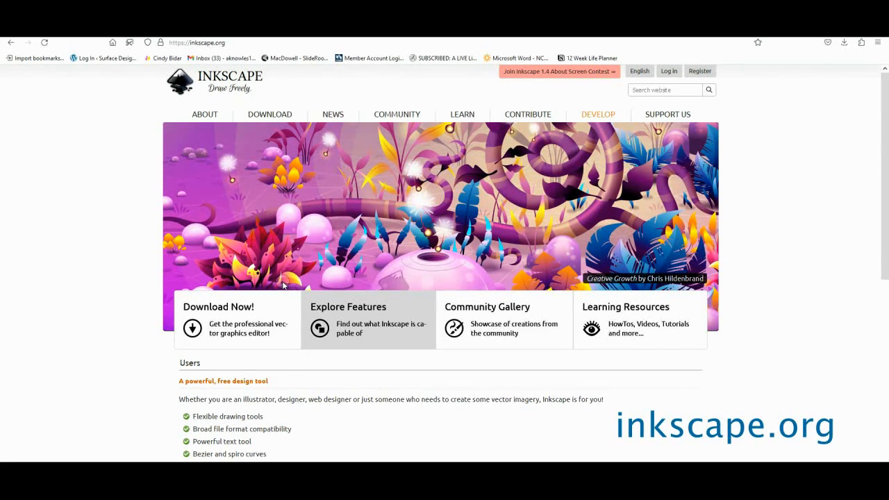
Step: Switch to inkscape.org and open the Inkscape download page
left_click(233, 325)
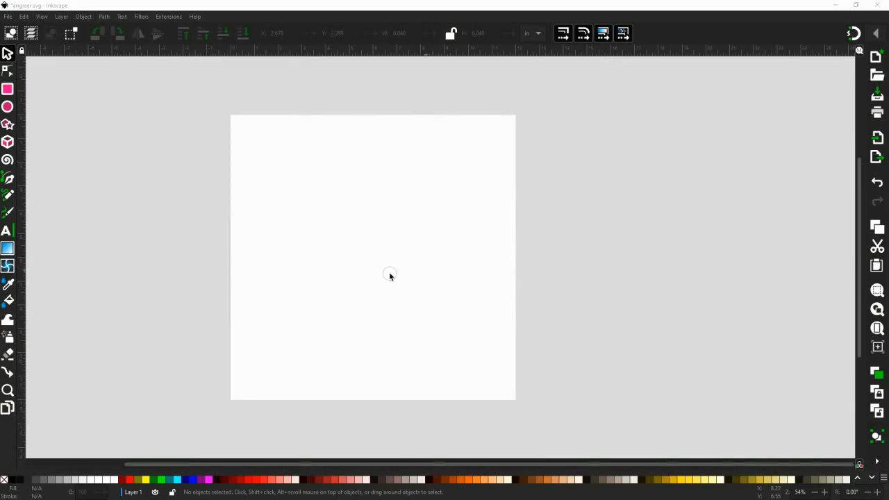
Step: Switch to Inkscape and open the settings of the QR Code barcode render extension
left_click(134, 238)
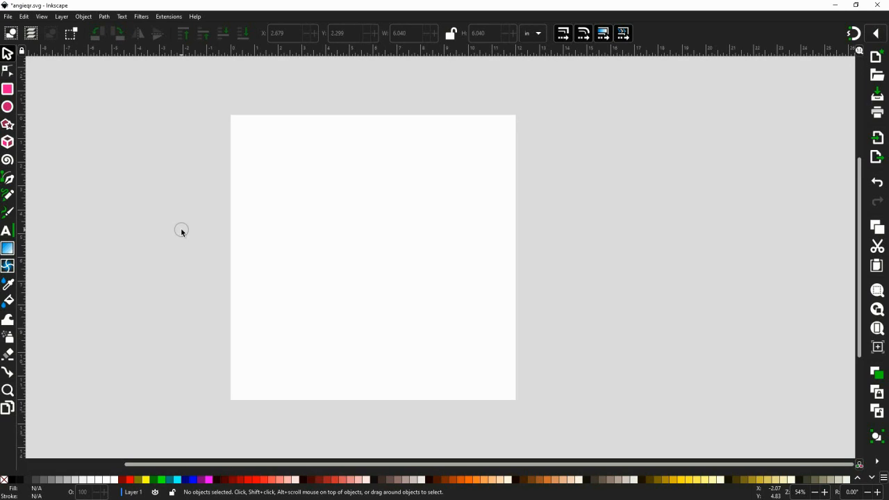
left_click(169, 17)
left_click(169, 168)
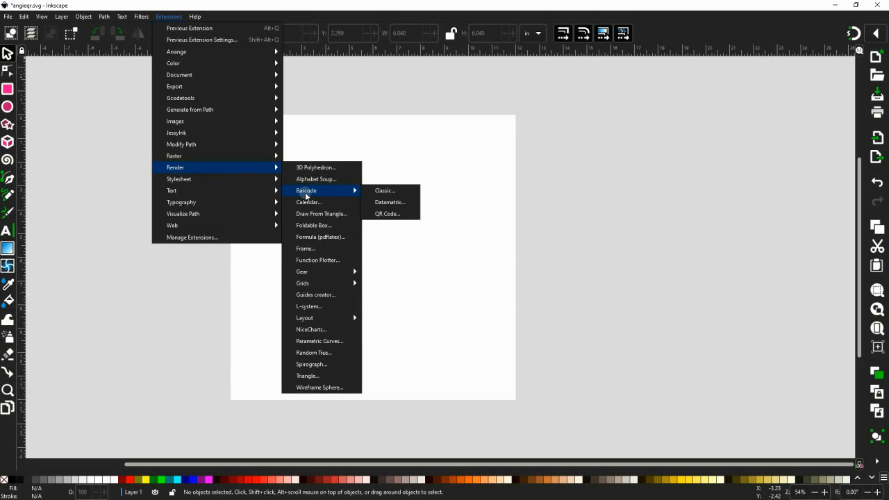
mouse_move(354, 191)
left_click(387, 215)
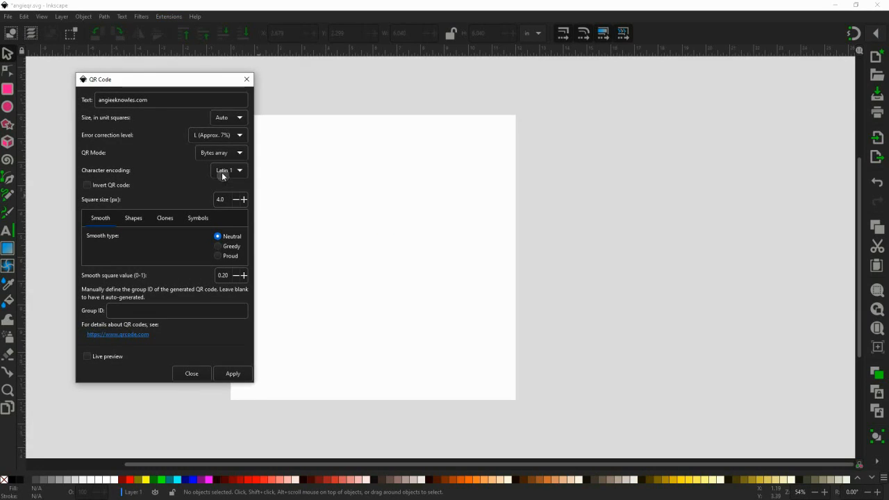
Step: Turn on live preview, render the QR code for the entered website text onto the page, and close the dialog
left_click_drag(185, 81, 224, 89)
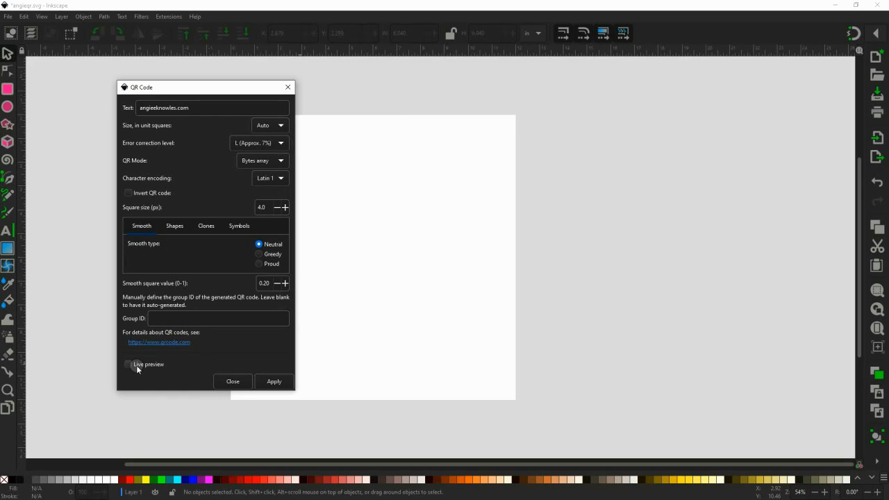
left_click_drag(194, 81, 157, 80)
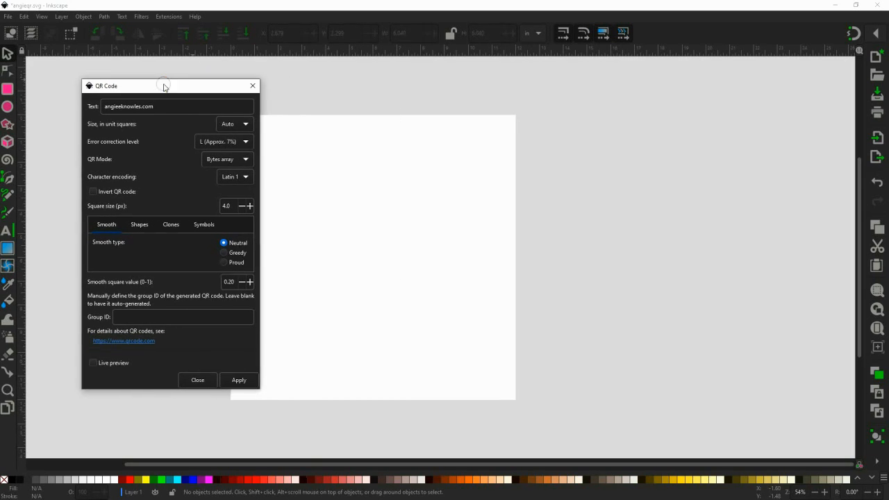
left_click(92, 363)
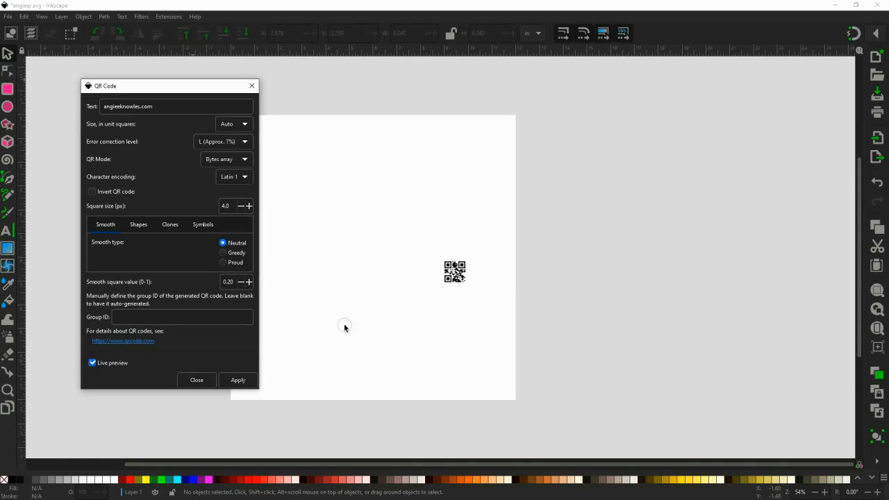
left_click(243, 381)
left_click(196, 381)
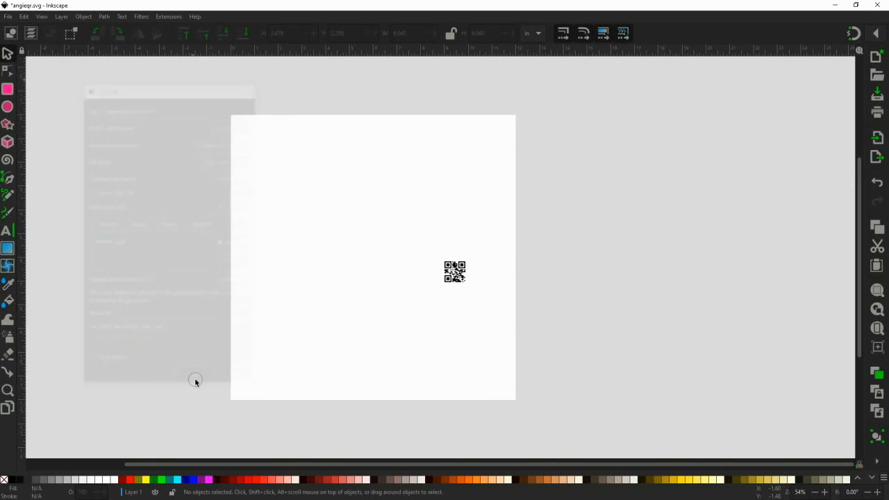
Step: Enlarge the QR code to about 3.88 in square, place it near the page's centre, and save the document
left_click(458, 276)
left_click_drag(458, 276, 416, 275)
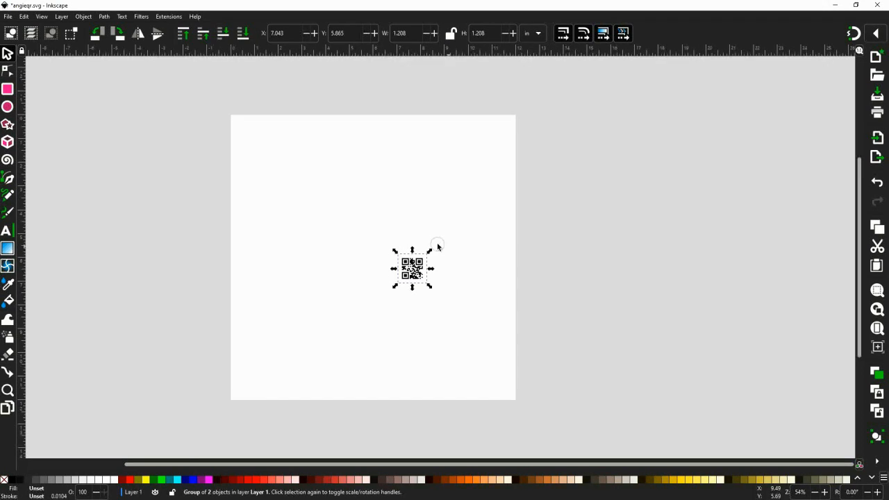
left_click_drag(396, 252, 333, 184)
left_click_drag(376, 262, 365, 266)
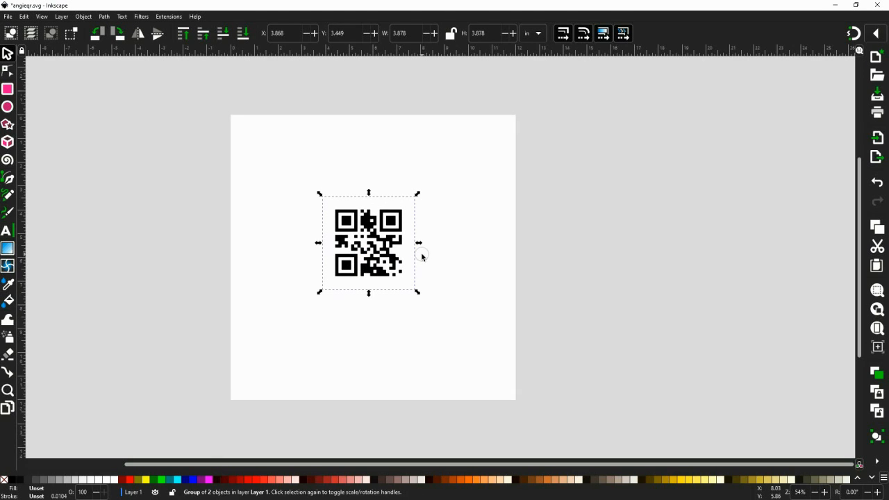
key("ctrl+s")
left_click(470, 245)
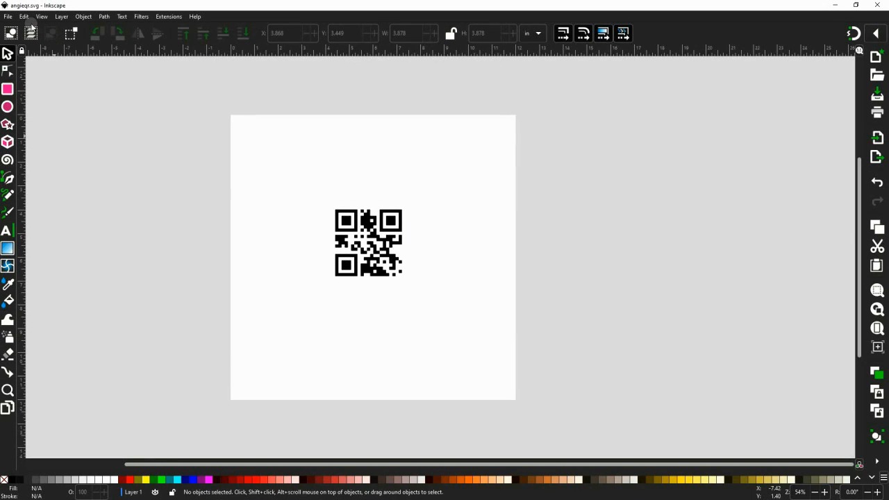
Step: Save the document under the new name qr-angie in Inkscape SVG format in the inkscape files folder
left_click(9, 18)
left_click(26, 100)
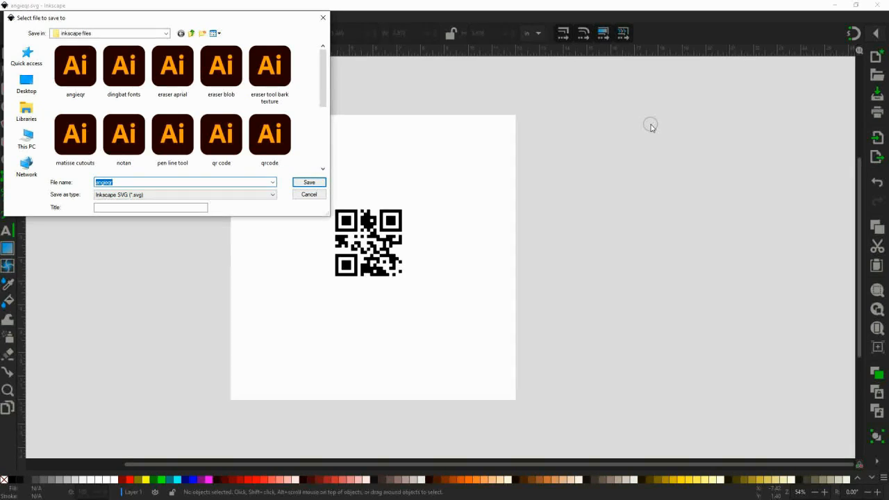
type("qr")
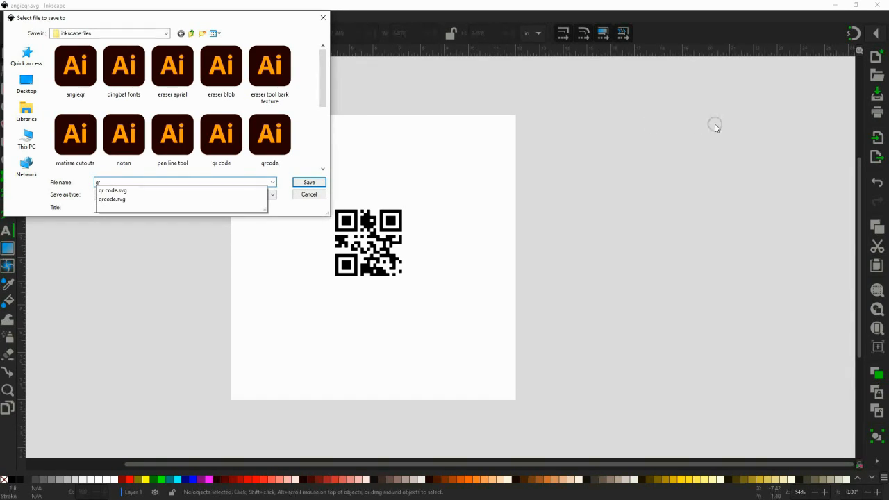
type("-angie")
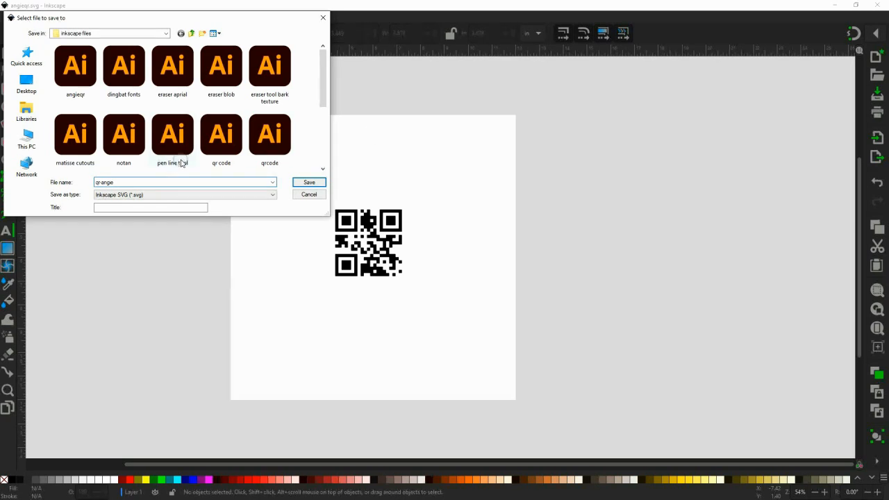
left_click(309, 183)
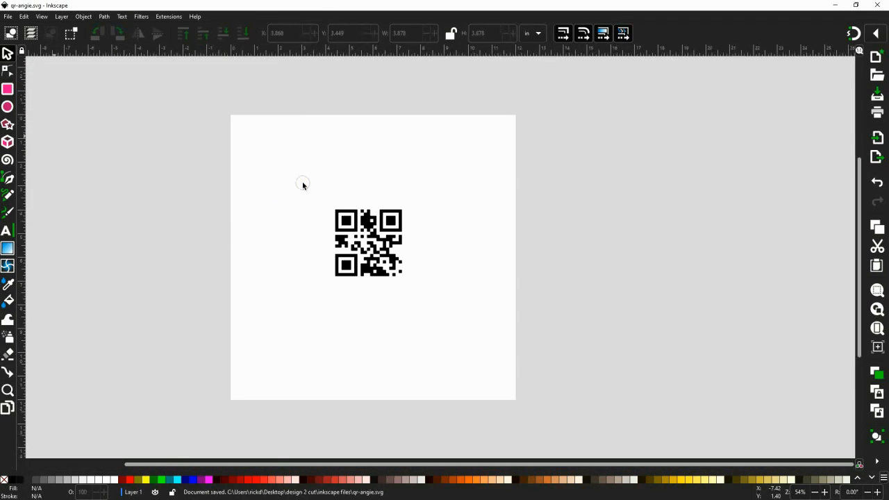
Step: Set up an export of the selected QR code as a Portable Network Graphic (*.png) image
left_click(8, 17)
left_click(26, 156)
key("ctrl+a")
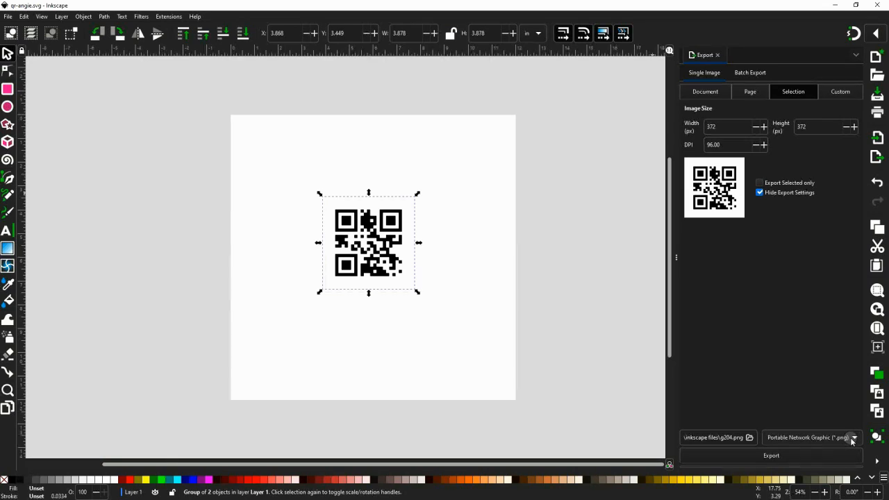
left_click(853, 441)
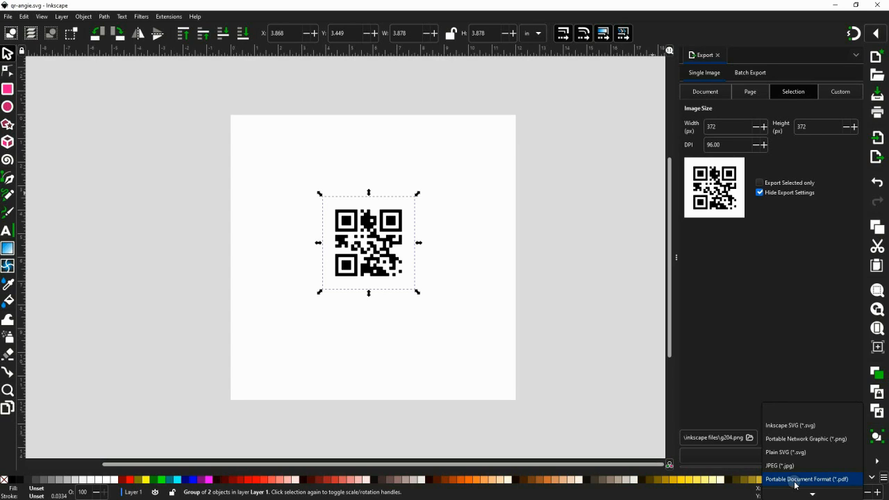
left_click(824, 438)
Step: Export the QR code image to the Desktop folder under the file name angie-qr
left_click(750, 438)
left_click(26, 139)
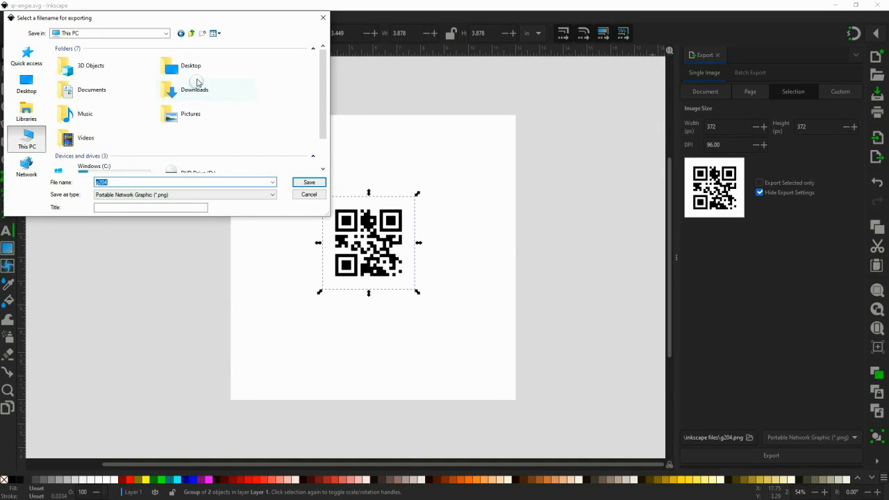
double_click(196, 66)
double_click(118, 182)
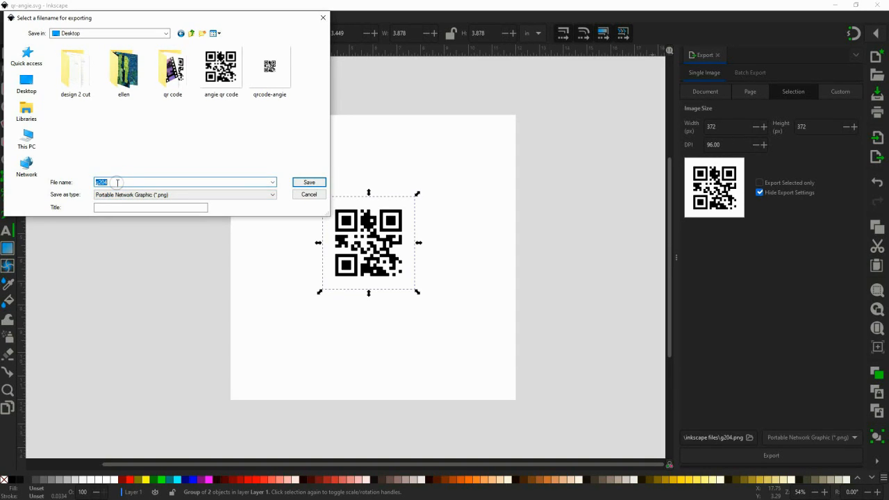
type("angie-qr")
left_click(310, 184)
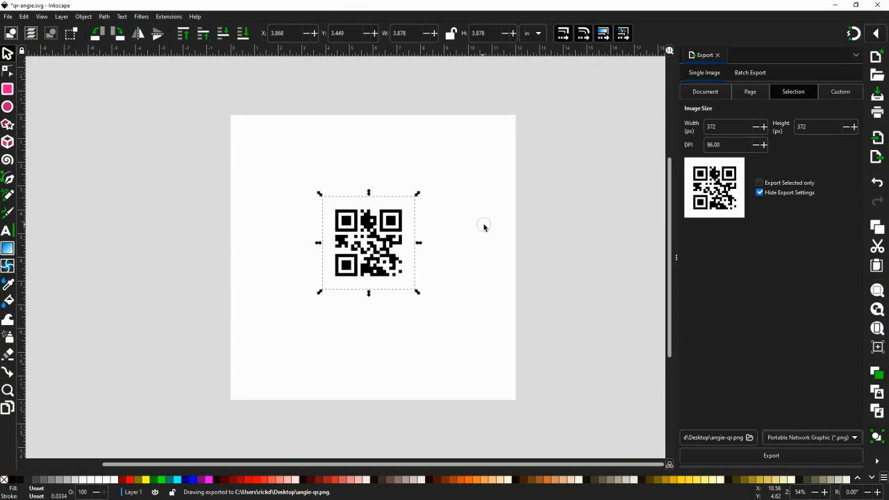